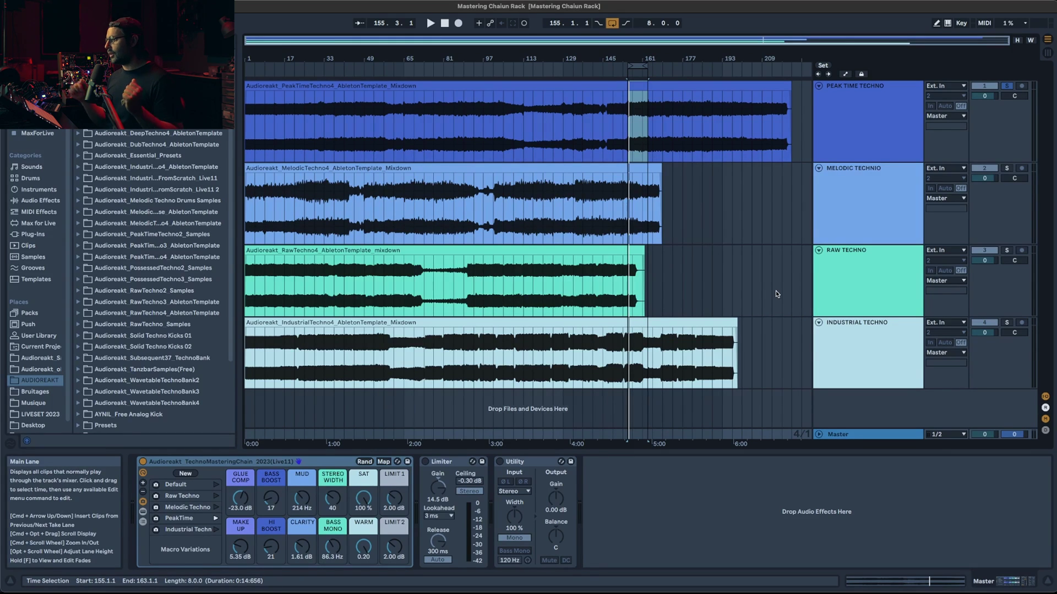
- Play the looped section of the PEAK TIME TECHNO track to audition it
left_click(488, 209)
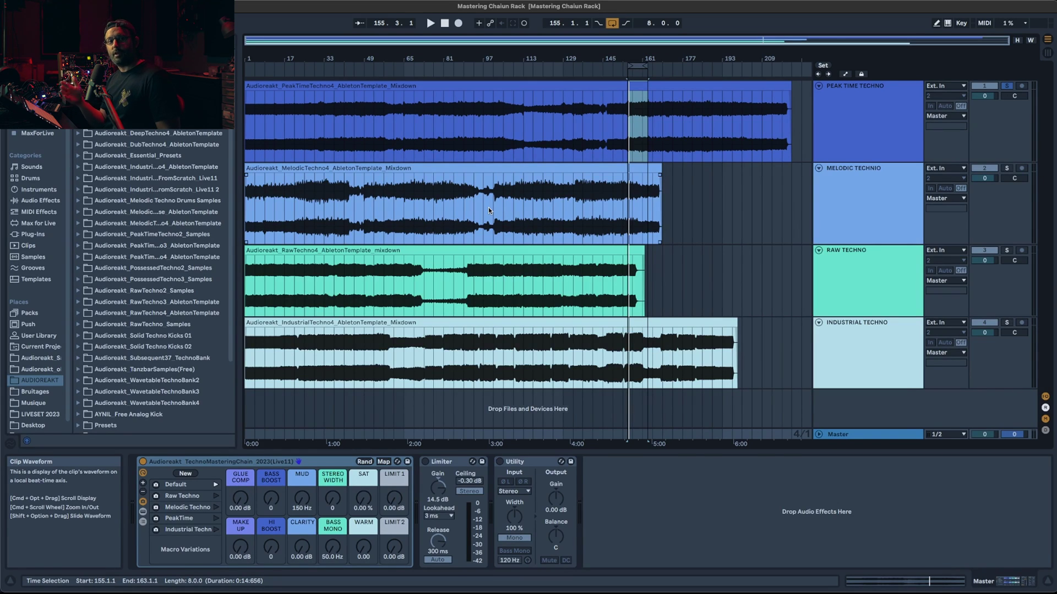
key("space")
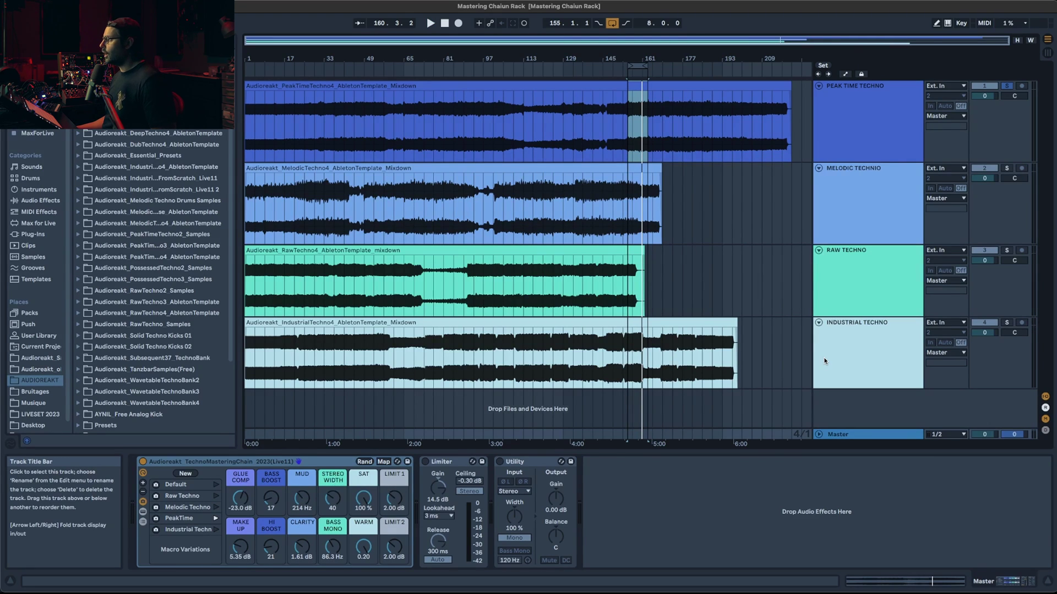
key("space")
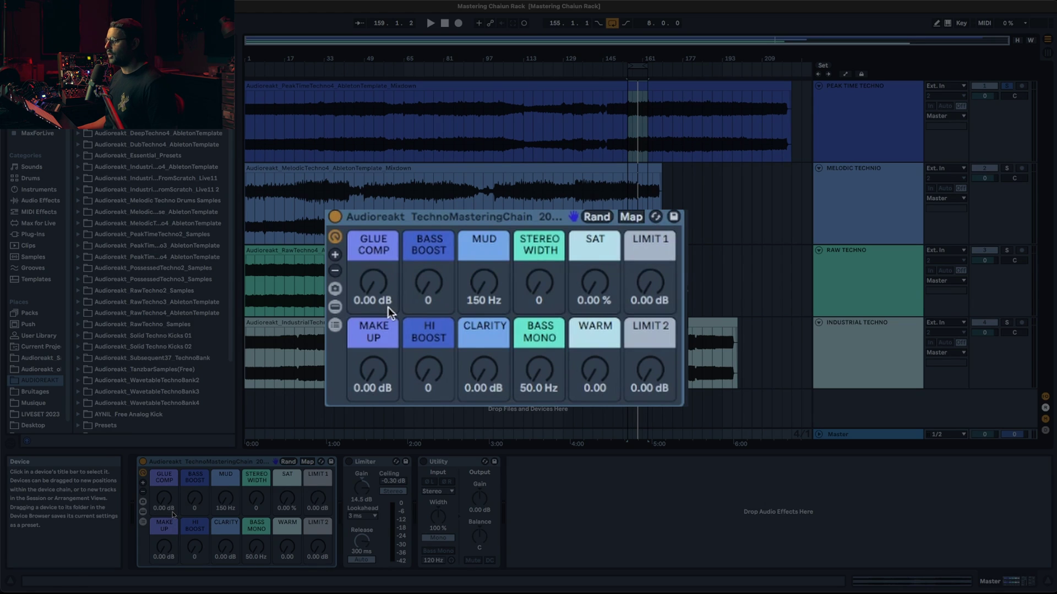
- Set the mastering rack's GLUE COMP to -20.2 dB and MAKE UP to 3.46 dB during loop playback
left_click(361, 286)
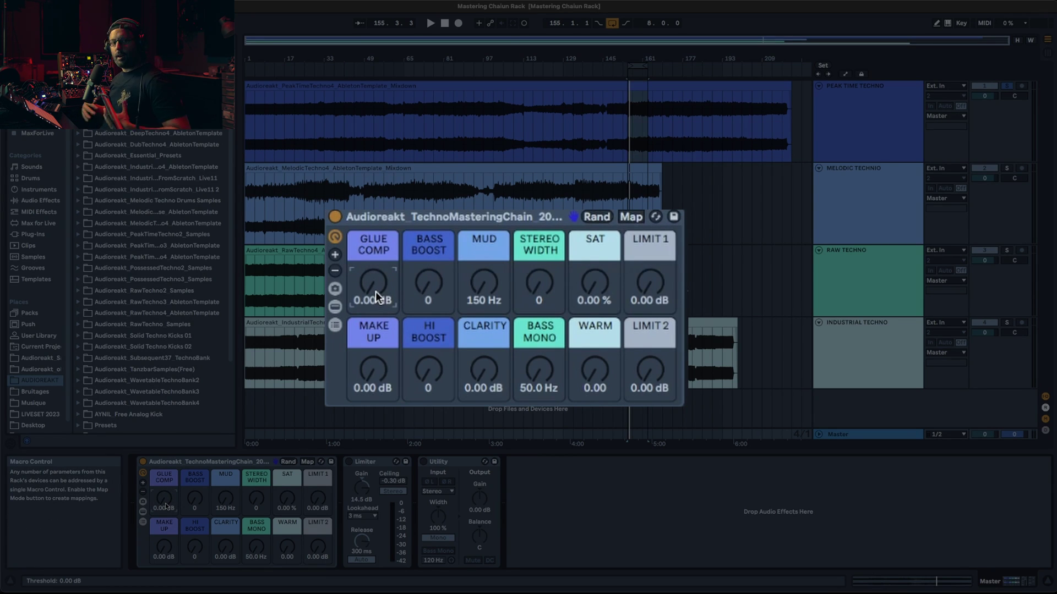
key("space")
left_click_drag(373, 284, 375, 357)
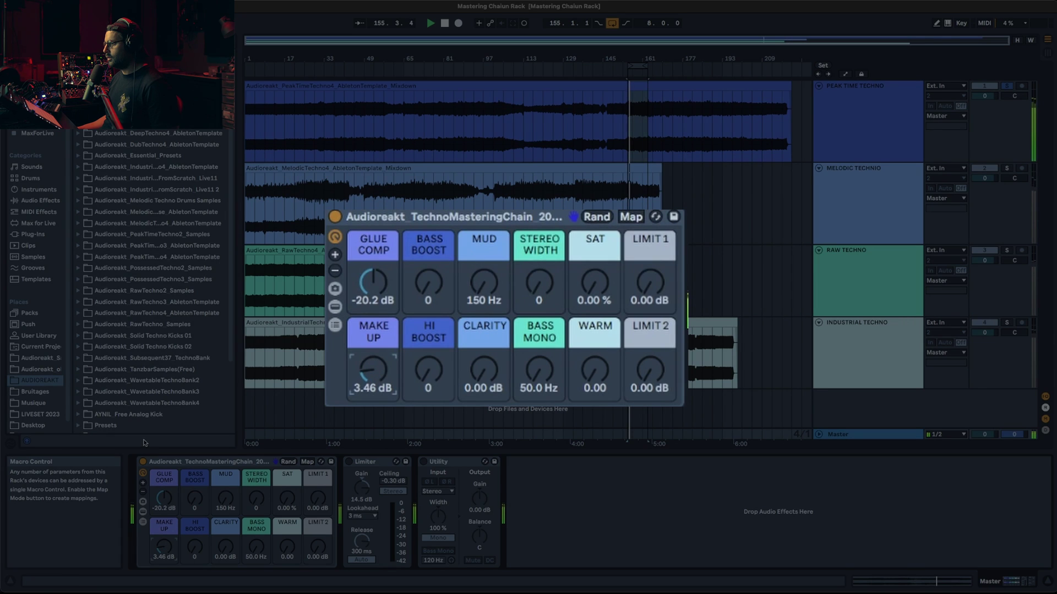
- Bypass and reactivate the mastering rack to compare the compression by ear, ending playback
left_click(334, 216)
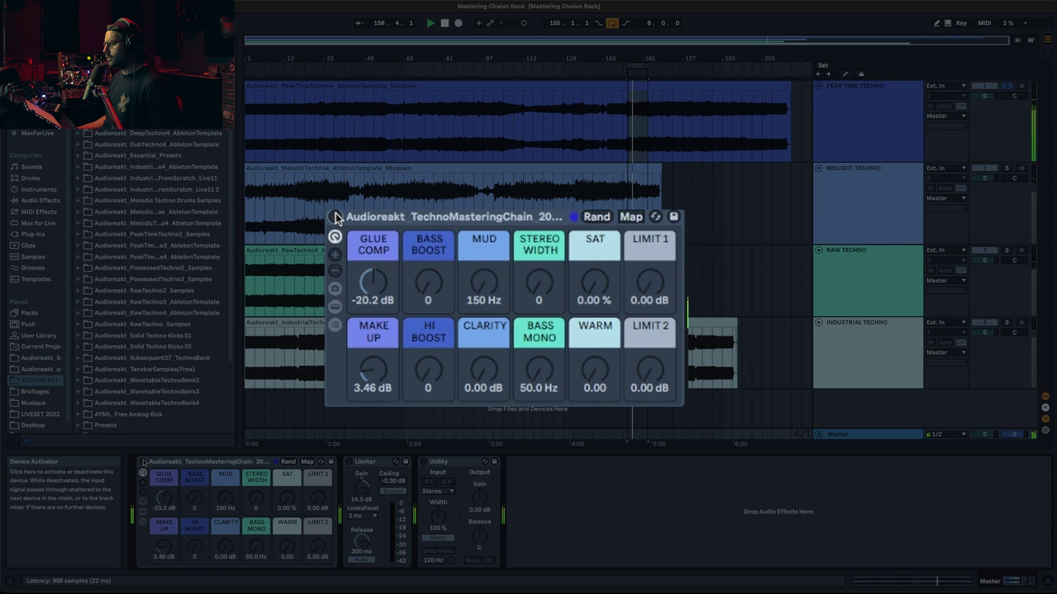
left_click(335, 216)
key("space")
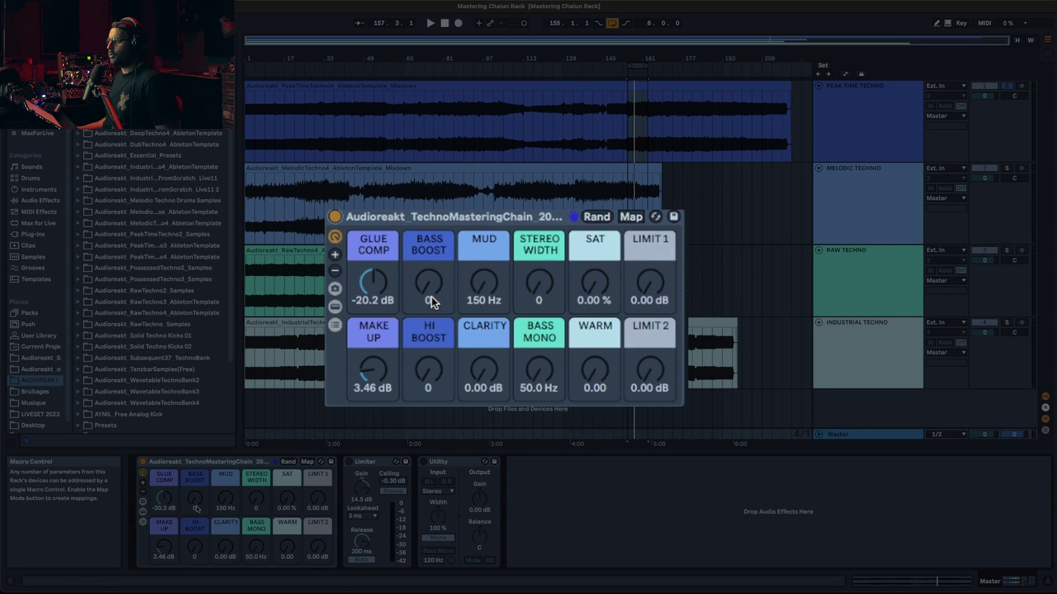
- Raise BASS BOOST to 67 and HI BOOST to 14 while listening to the loop
key("space")
left_click_drag(430, 292, 431, 250)
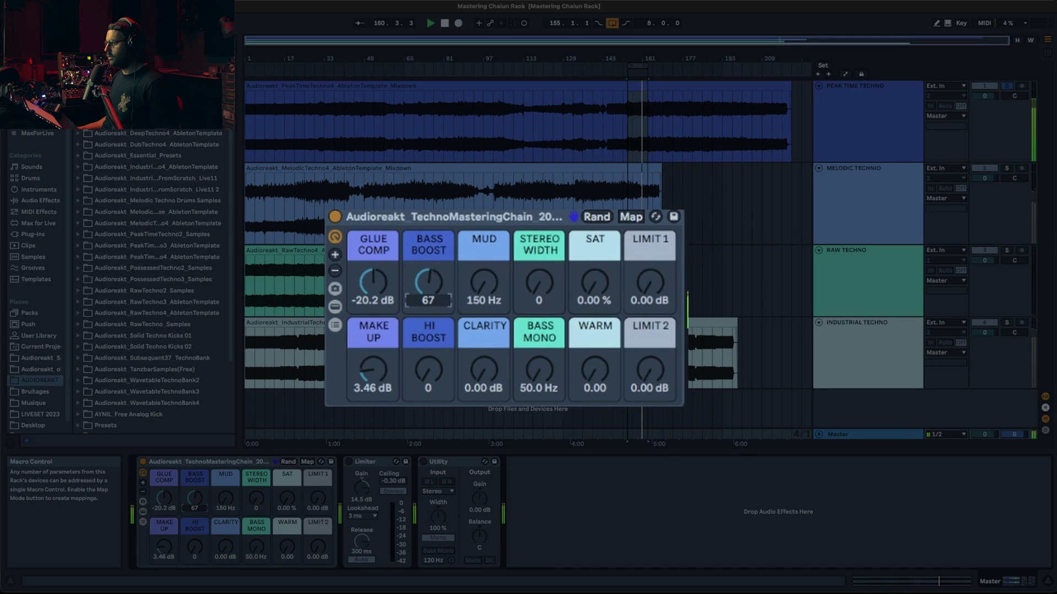
mouse_move(428, 376)
left_mouse_down()
mouse_move(428, 334)
mouse_move(429, 368)
left_mouse_up()
key("space")
- Set the rack's MUD frequency to 228 Hz and its CLARITY gain to 1.06 dB while auditioning the loop
left_click(484, 284)
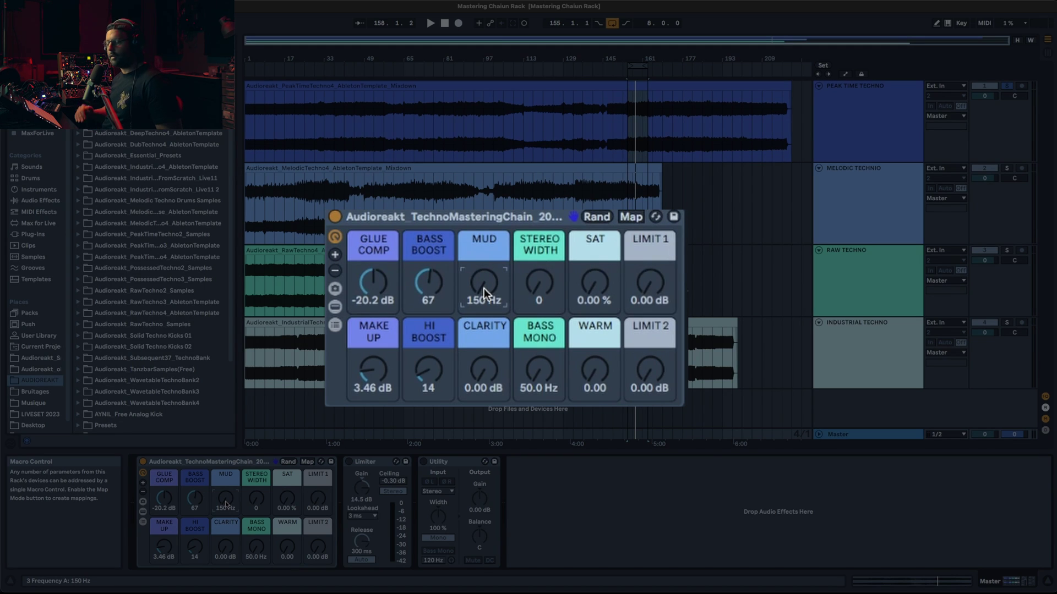
mouse_move(484, 293)
left_mouse_down()
mouse_move(483, 269)
mouse_move(484, 278)
left_mouse_up()
key("space")
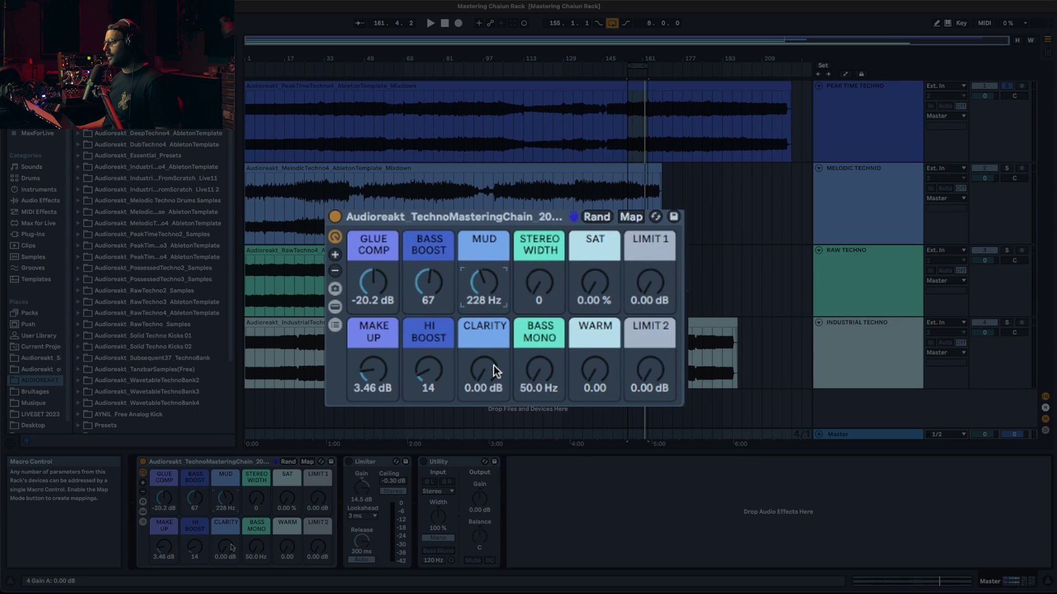
key("space")
mouse_move(484, 376)
left_mouse_down()
mouse_move(484, 358)
mouse_move(485, 379)
mouse_move(484, 367)
left_mouse_up()
key("space")
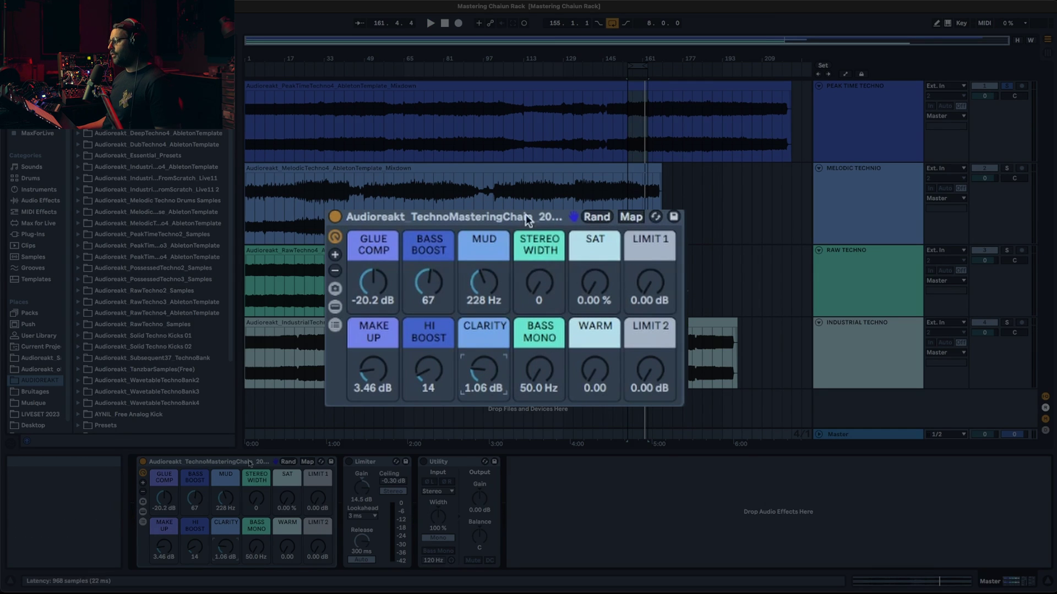
- Adjust STEREO WIDTH by ear during playback, settling on 34
key("space")
left_click(541, 291)
left_click_drag(541, 290, 540, 246)
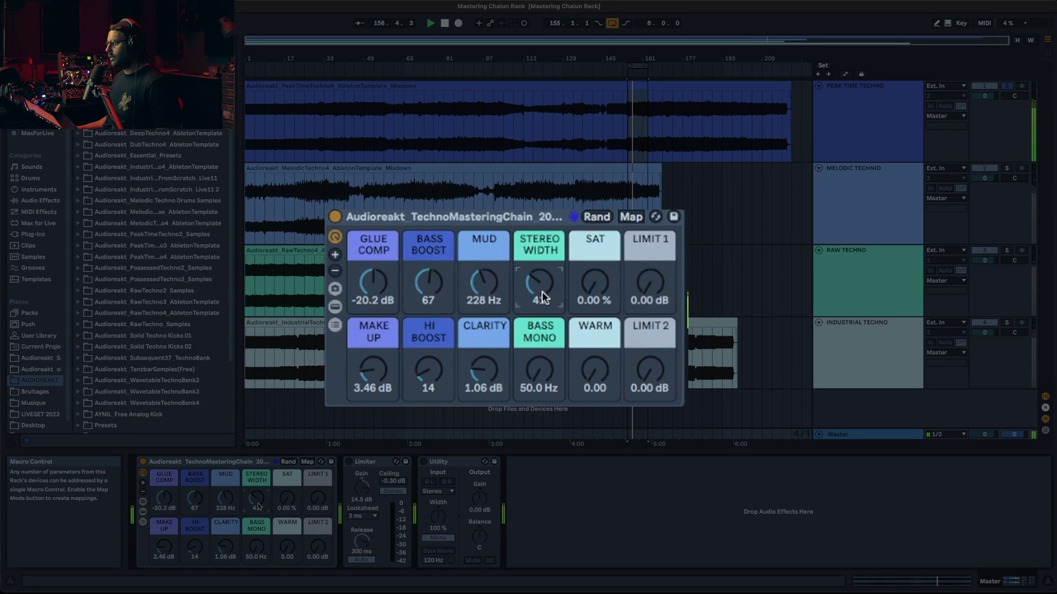
key("space")
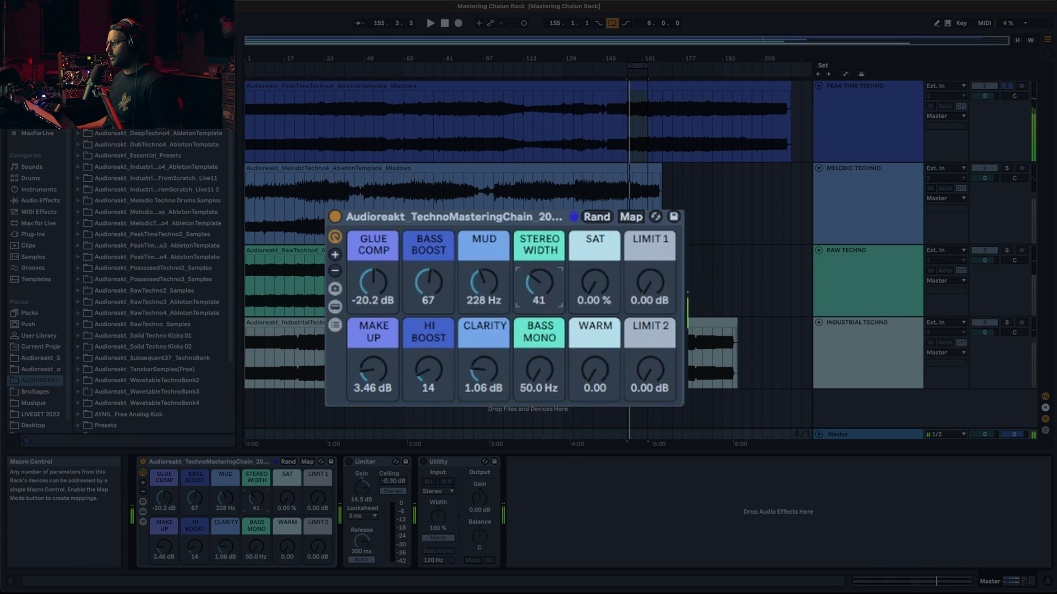
key("space")
left_click_drag(541, 292, 542, 300)
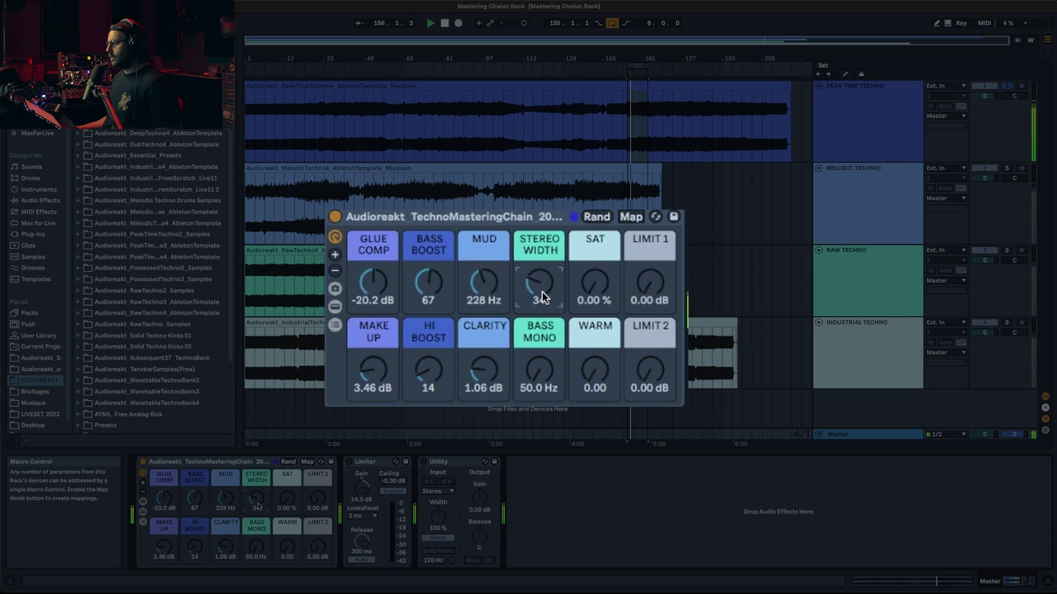
key("space")
- Sweep the BASS MONO frequency up to 200 Hz and back, settling on 118 Hz
left_click(543, 378)
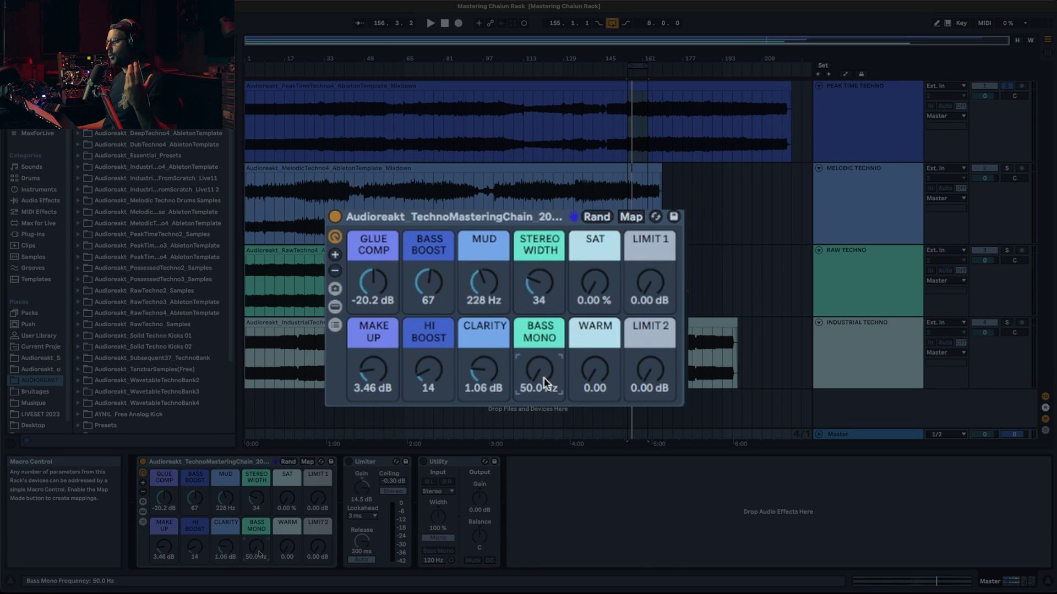
left_click_drag(544, 377, 543, 355)
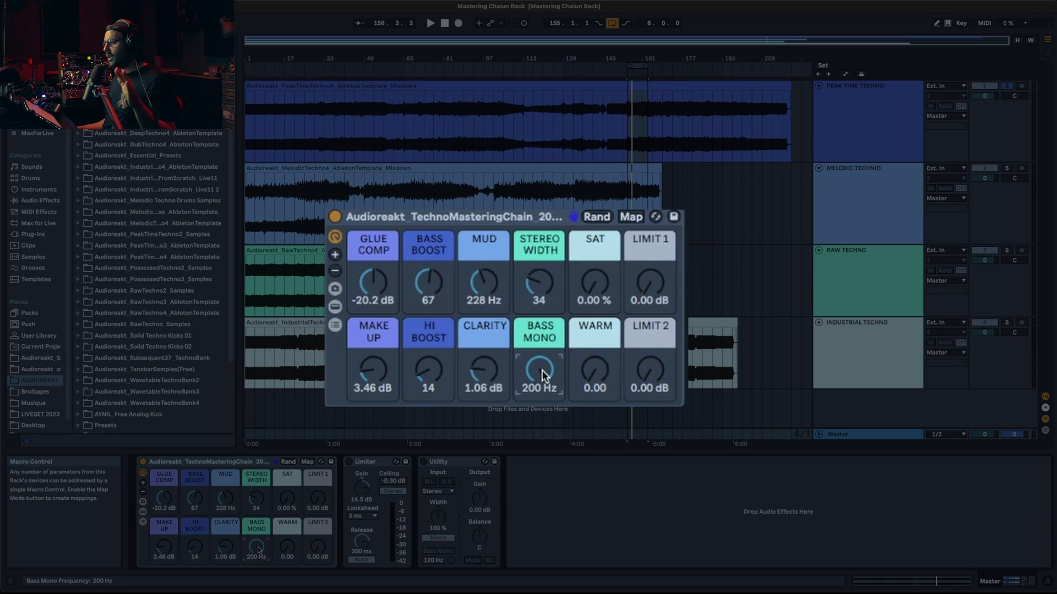
mouse_move(543, 371)
left_mouse_down()
mouse_move(542, 397)
mouse_move(542, 388)
left_mouse_up()
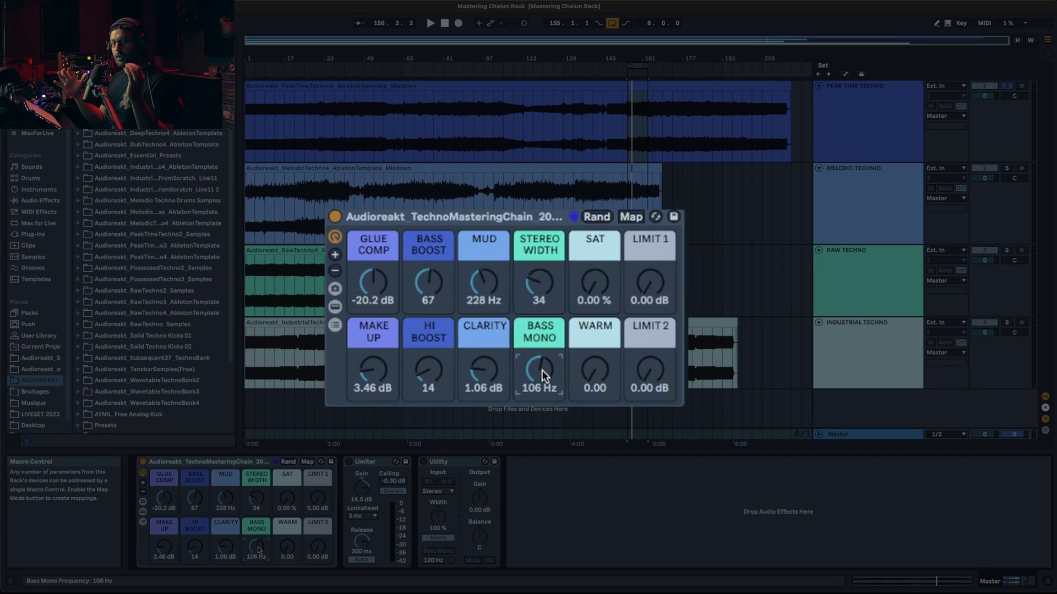
left_click_drag(542, 370, 542, 365)
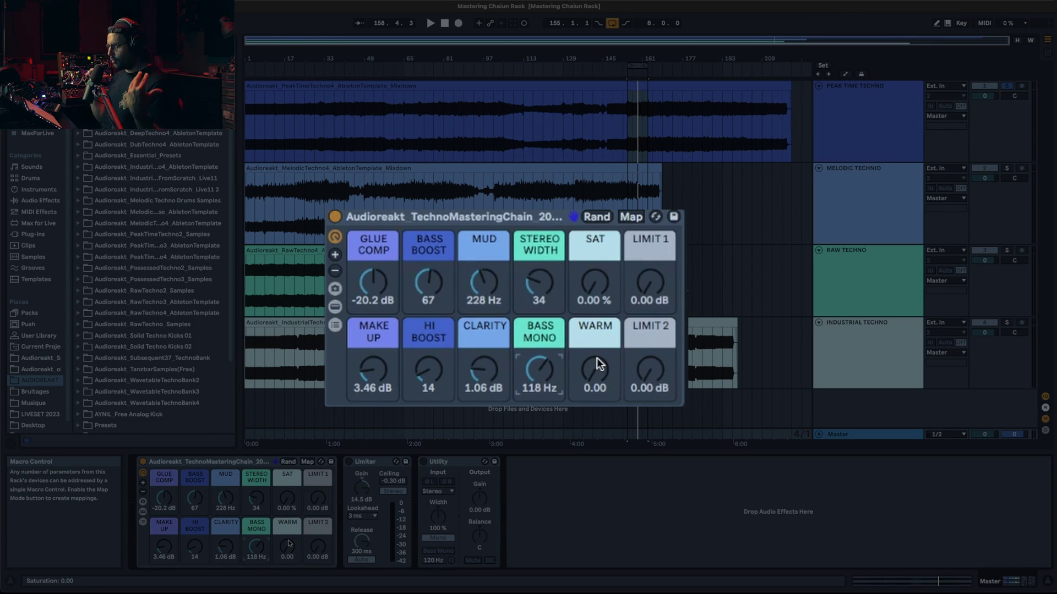
- Set SAT to 100 % and WARM to 0.06 while playing the loop
key("space")
left_click_drag(595, 285, 595, 181)
mouse_move(595, 370)
left_mouse_down()
mouse_move(594, 347)
mouse_move(595, 375)
left_mouse_up()
key("space")
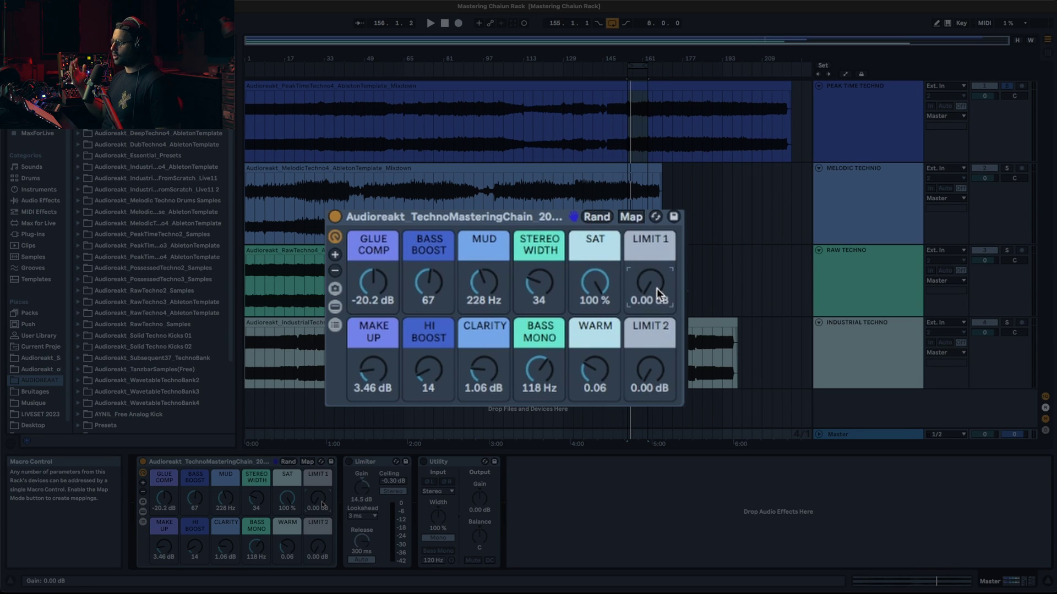
- Start loop playback and set both LIMIT 1 and LIMIT 2 to 1.00 dB
key("space")
type("1")
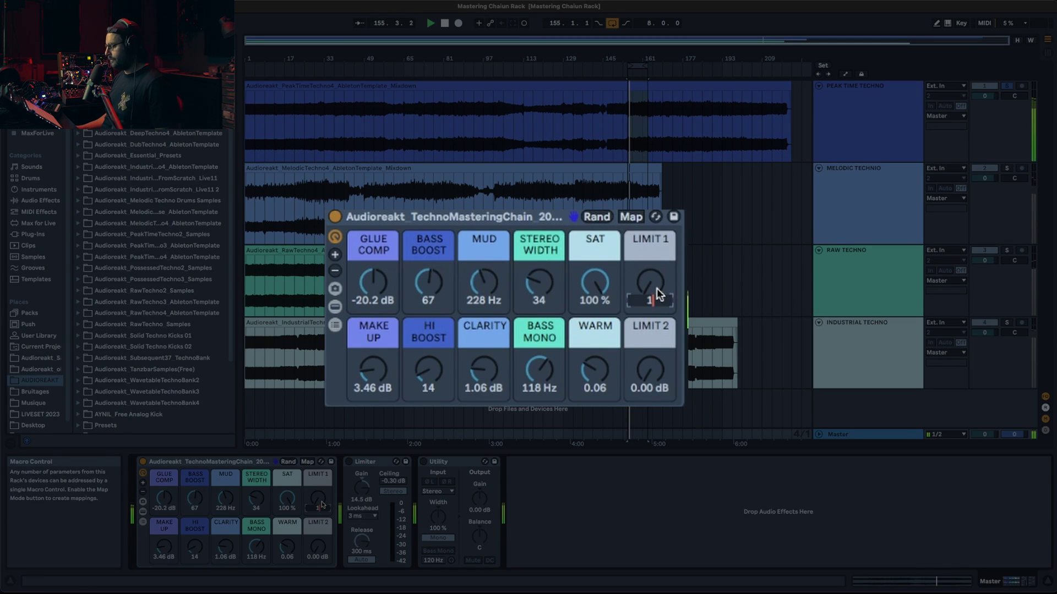
key("Return")
type("1")
key("Return")
- Fine-tune the rack macros to MAKE UP 4.25 dB, BASS BOOST 69, STEREO WIDTH 42 and CLARITY 1.22 dB
mouse_move(375, 359)
left_mouse_down()
mouse_move(375, 346)
mouse_move(375, 369)
left_mouse_up()
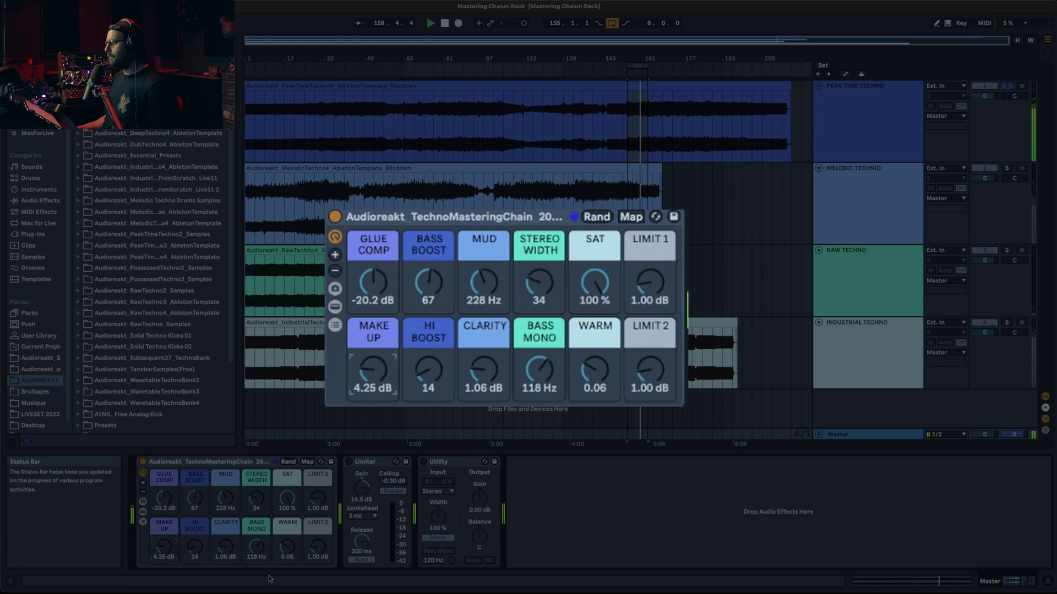
left_click(432, 293)
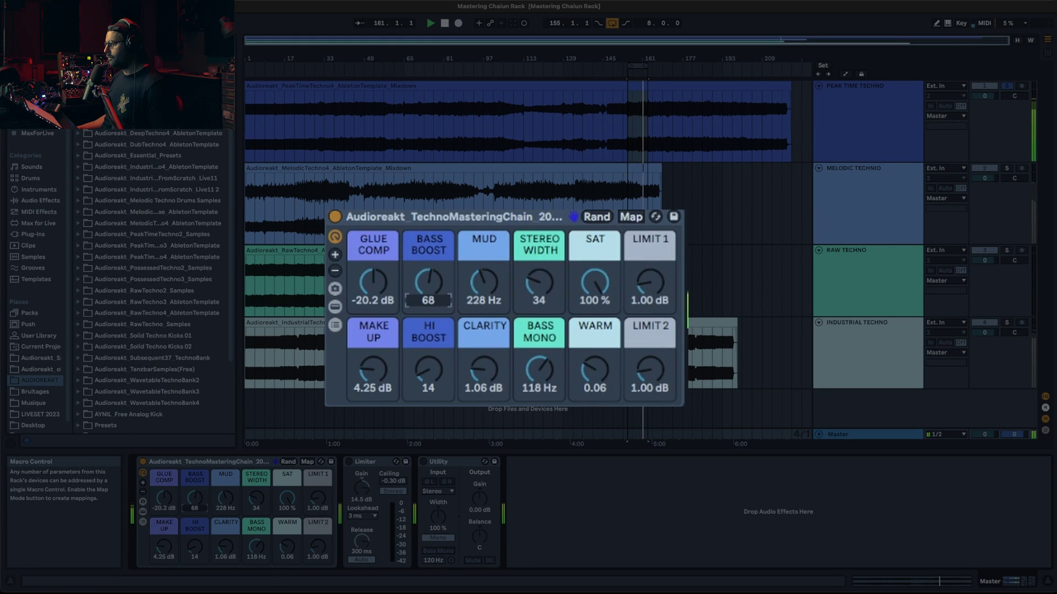
left_click_drag(433, 294, 432, 291)
left_click_drag(538, 291, 537, 280)
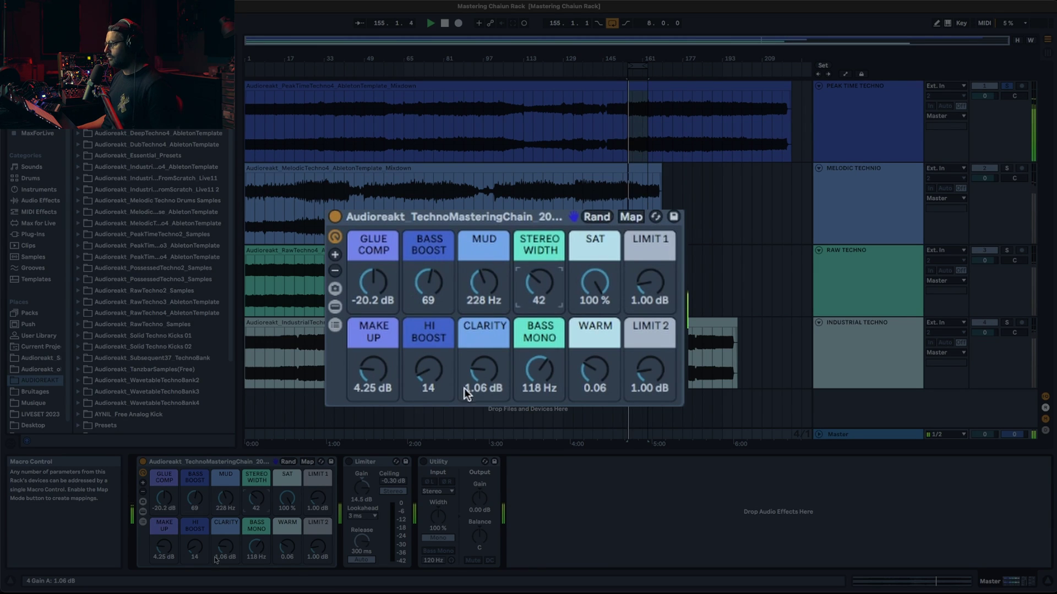
left_click_drag(480, 384, 480, 376)
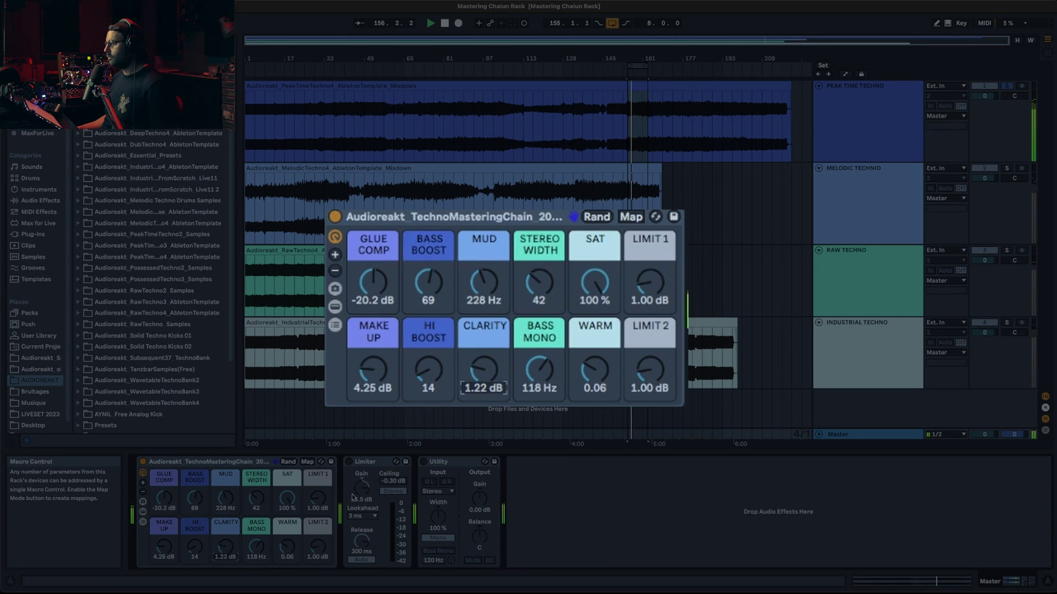
- Set both LIMIT 2 and LIMIT 1 to 2.00 dB
left_click(650, 374)
type("2")
key("Return")
left_click(658, 292)
type("2")
key("Return")
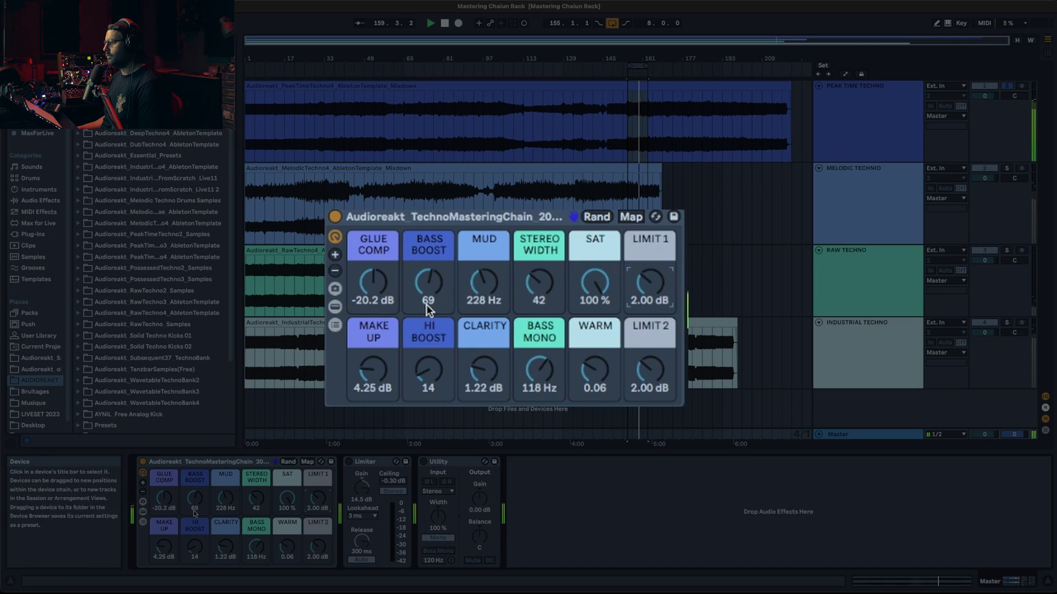
- Set GLUE COMP to -22.0 dB and MAKE UP to 4.88 dB, and compare the sound with the rack bypassed and active
left_click_drag(378, 297, 379, 307)
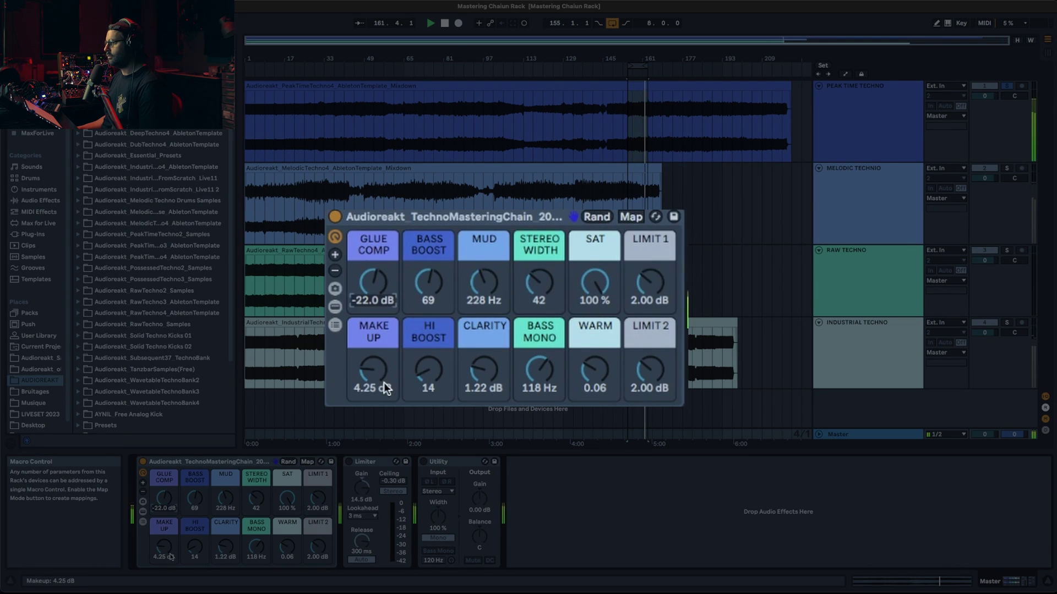
left_click_drag(376, 380, 377, 370)
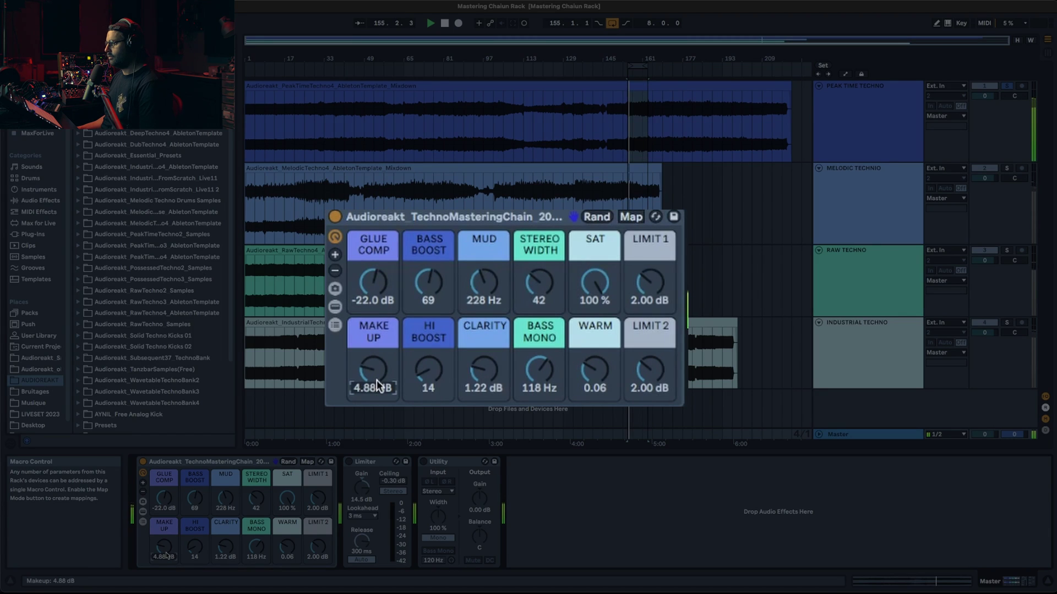
left_click(335, 216)
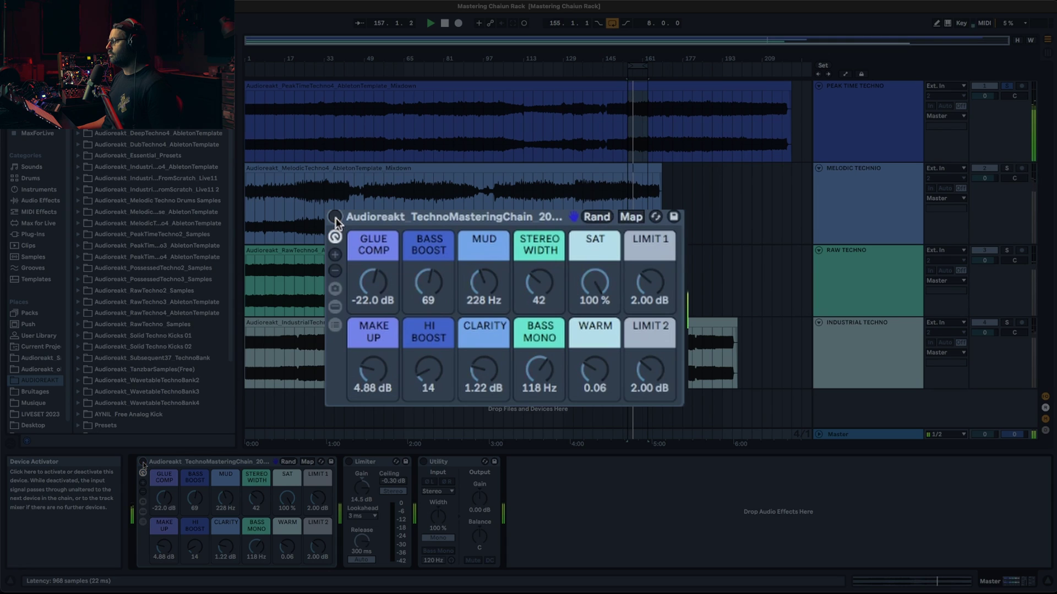
left_click(335, 217)
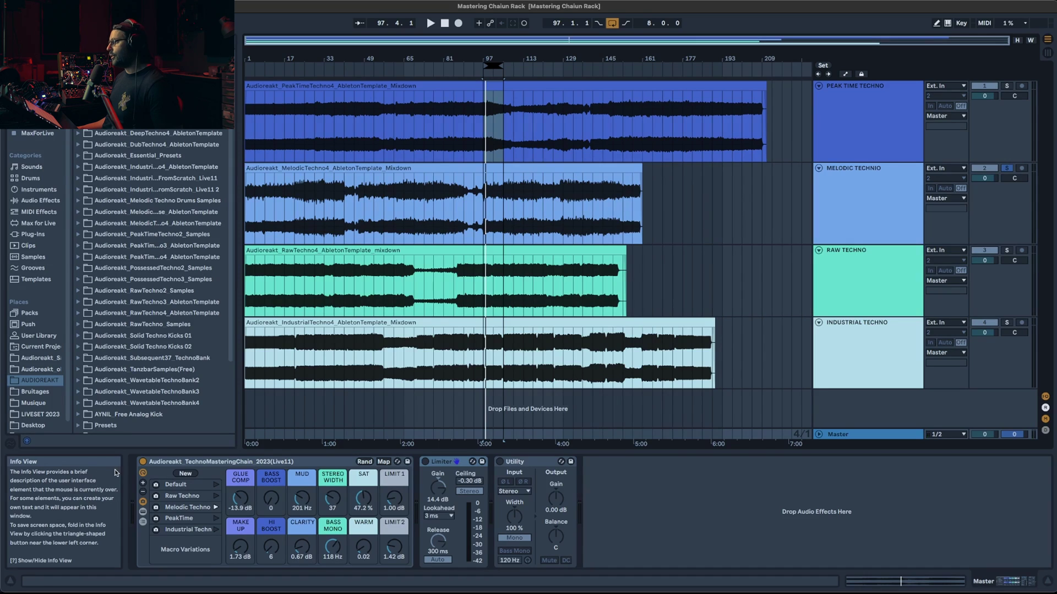
- Play the soloed melodic techno track and compare it with the mastering rack on and off
key("space")
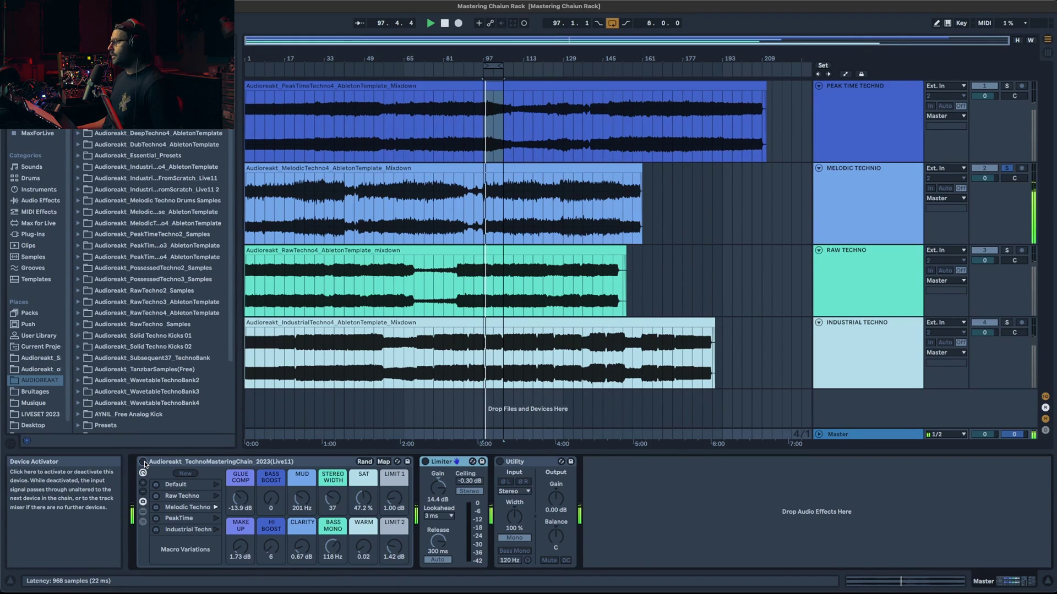
left_click(143, 462)
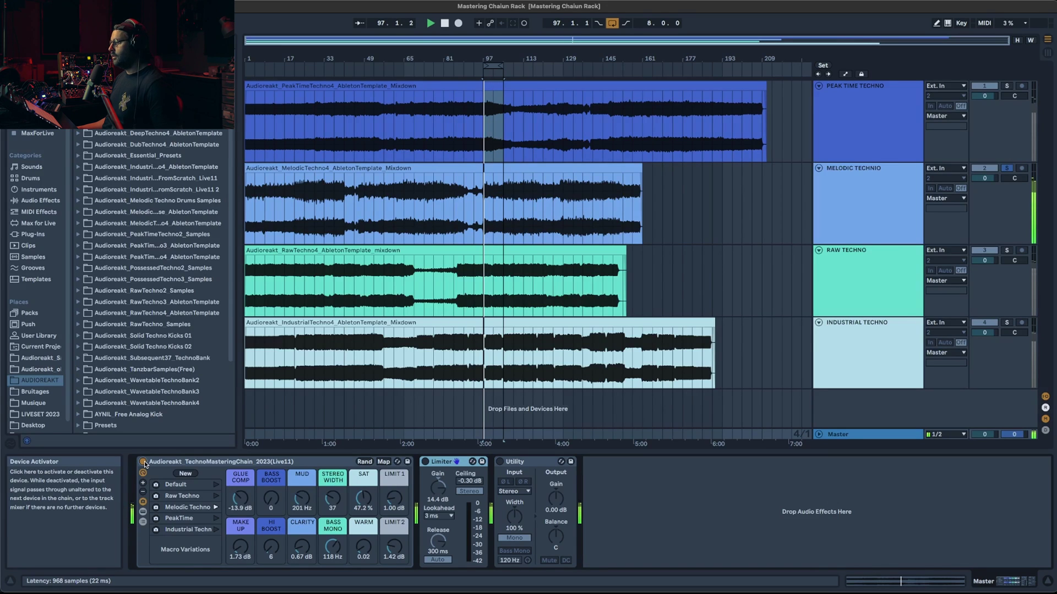
left_click(143, 463)
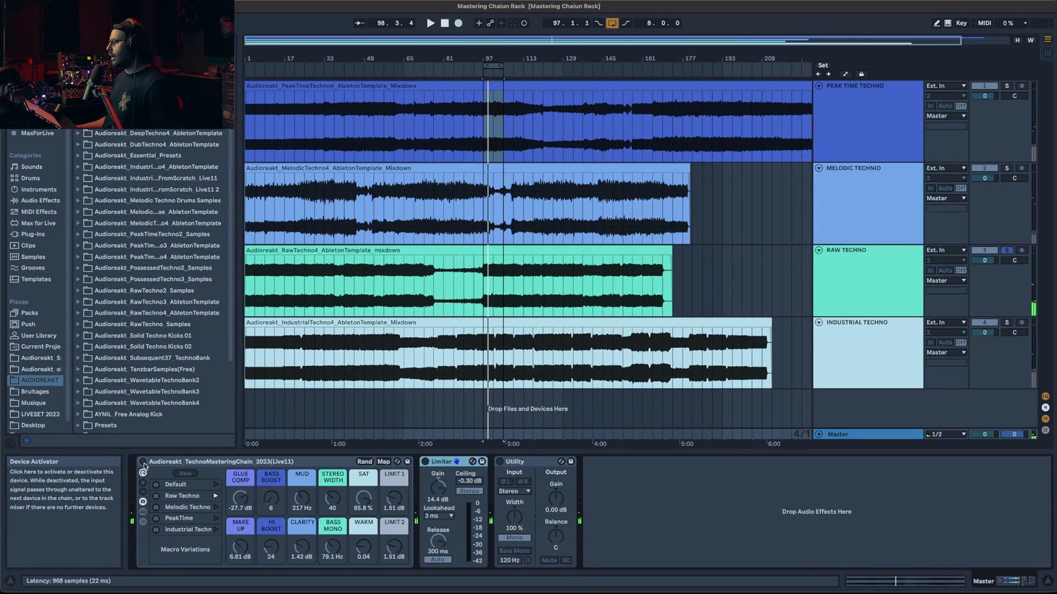
- Play the soloed RAW TECHNO track and compare it with the mastering rack on and off
key("space")
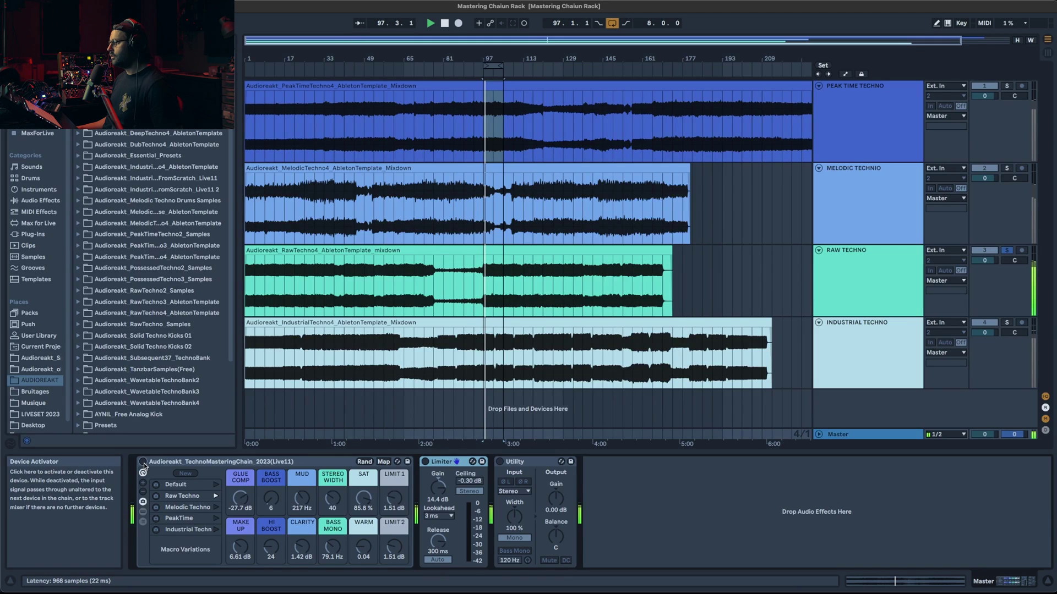
left_click(143, 462)
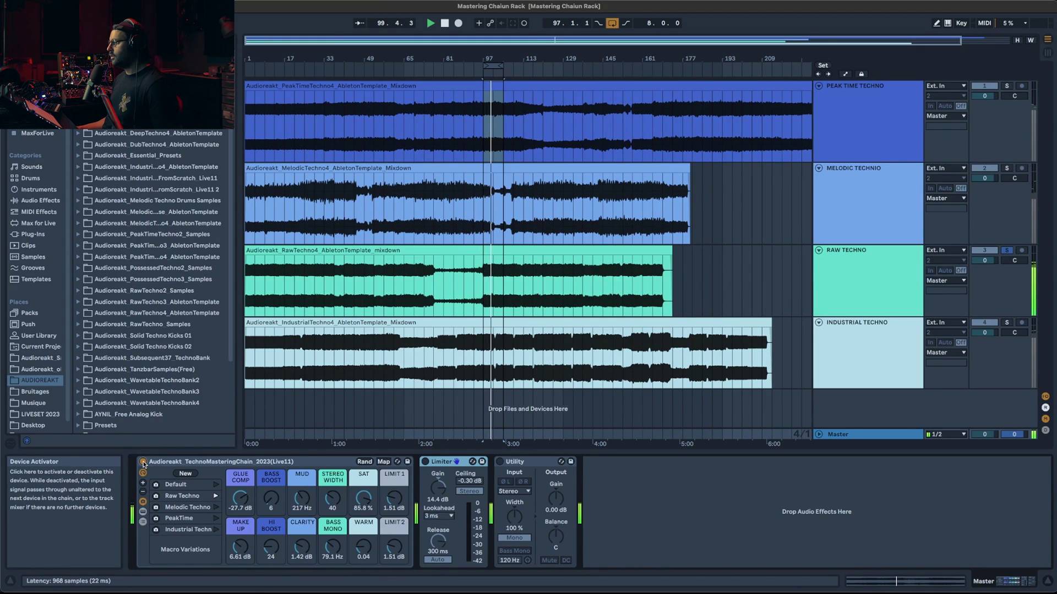
left_click(143, 463)
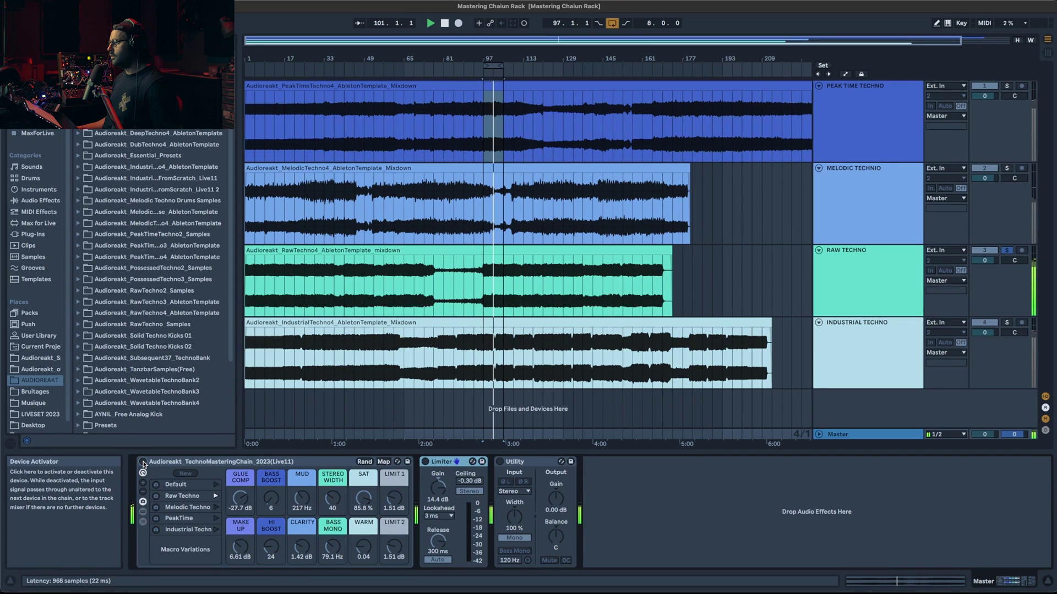
left_click(144, 463)
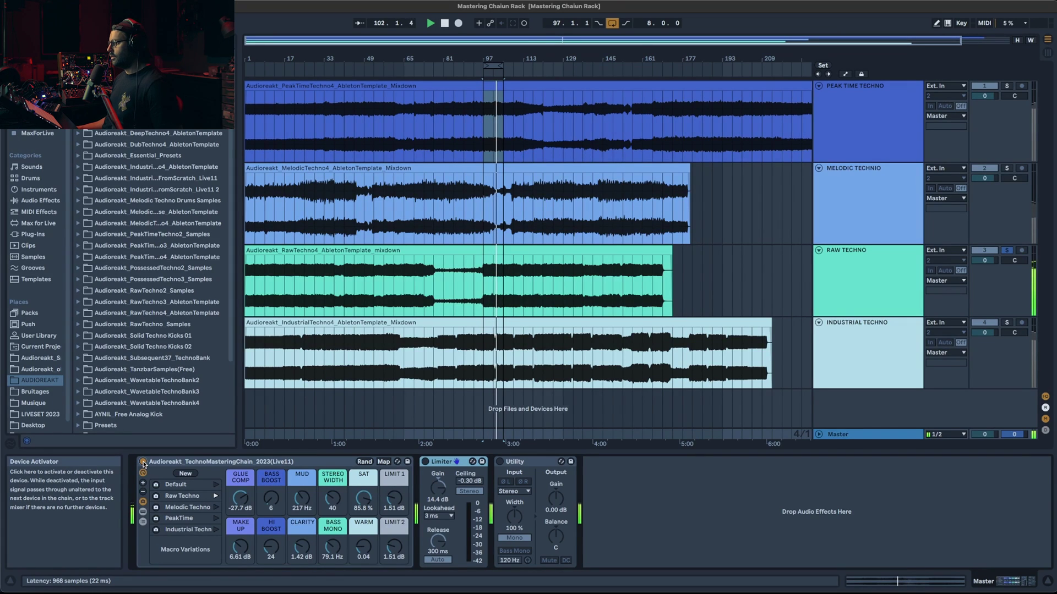
- Hide the mastering rack's macro variations
left_click(143, 503)
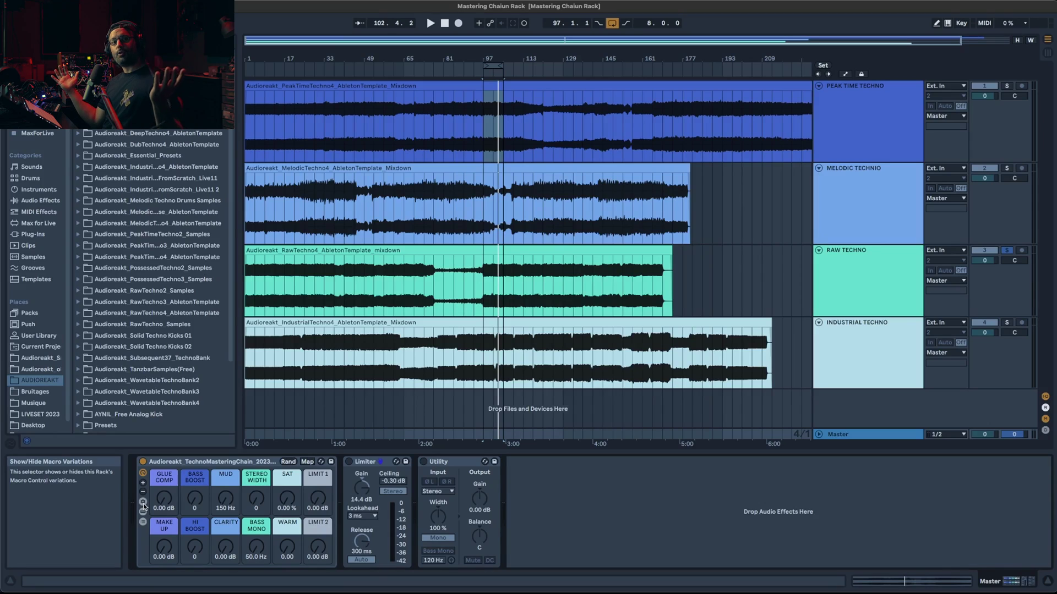